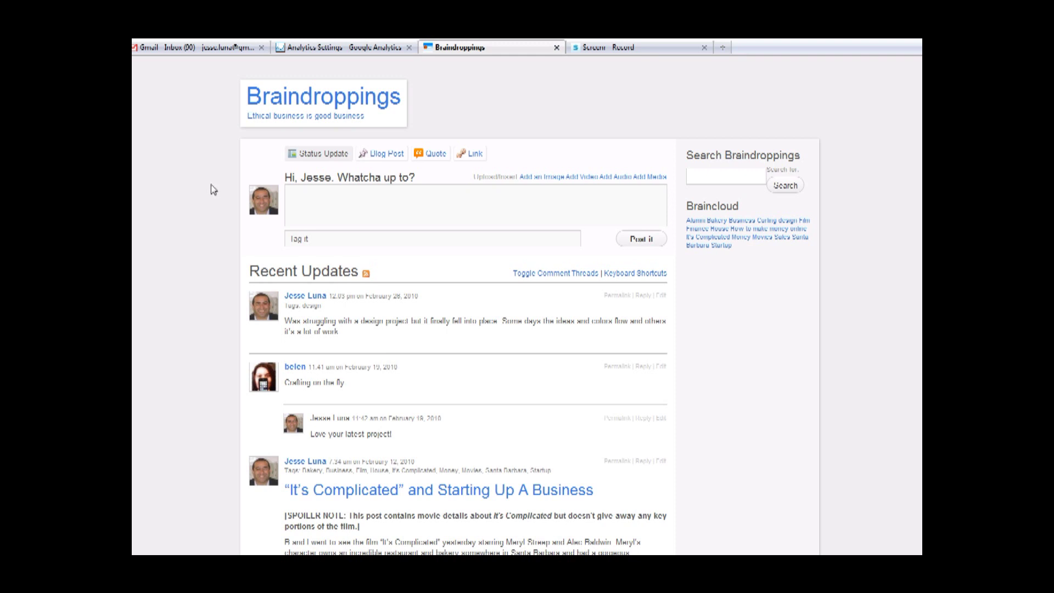
Step: Switch to the Google Analytics settings tab and start adding a new website profile
click(360, 50)
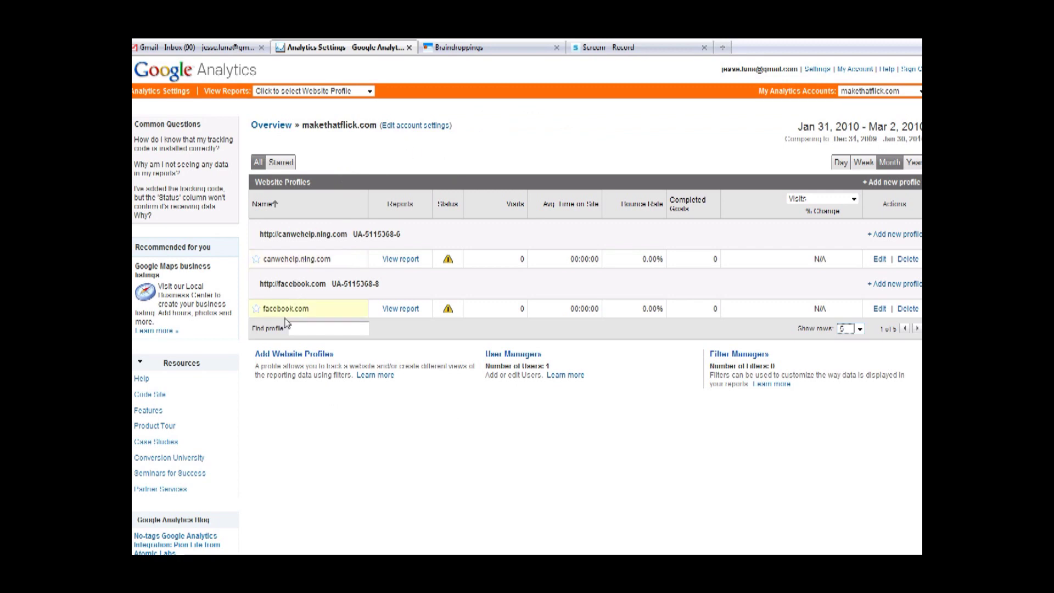
click(282, 357)
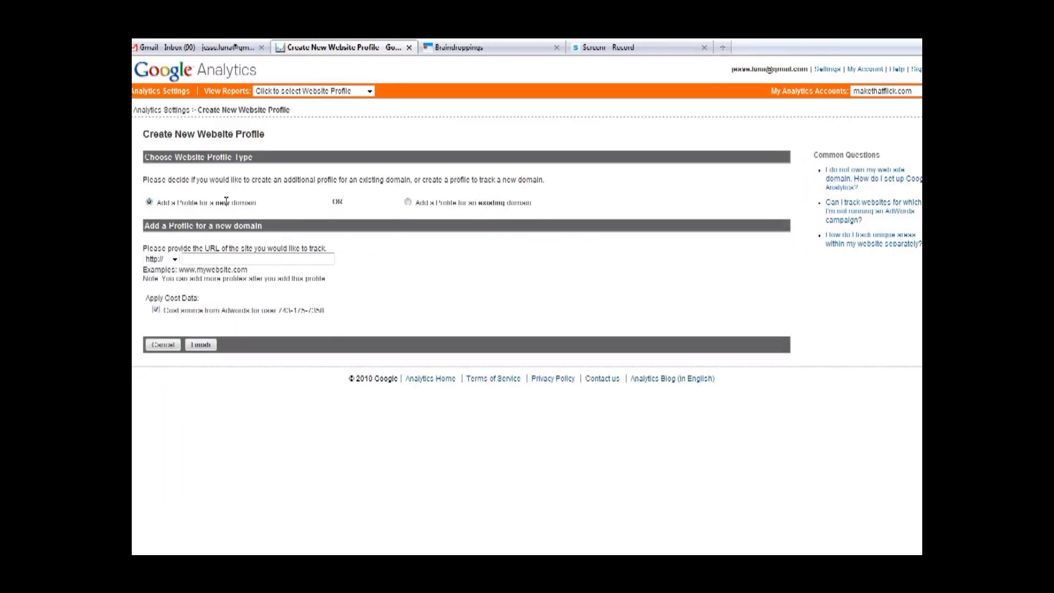
click(199, 260)
text(www.jplu)
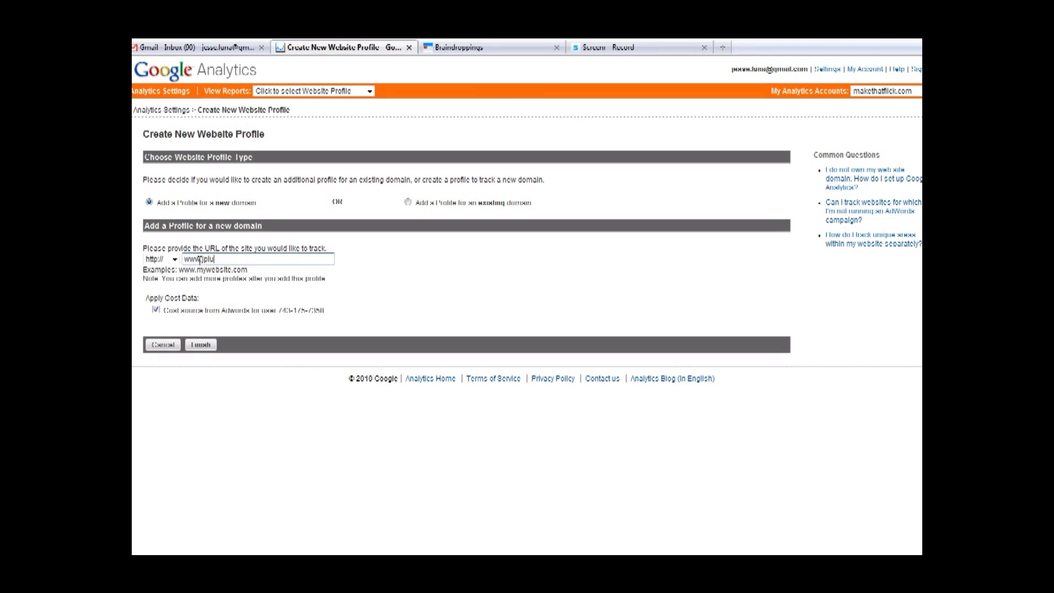
text(na.com/braindroppings)
click(201, 345)
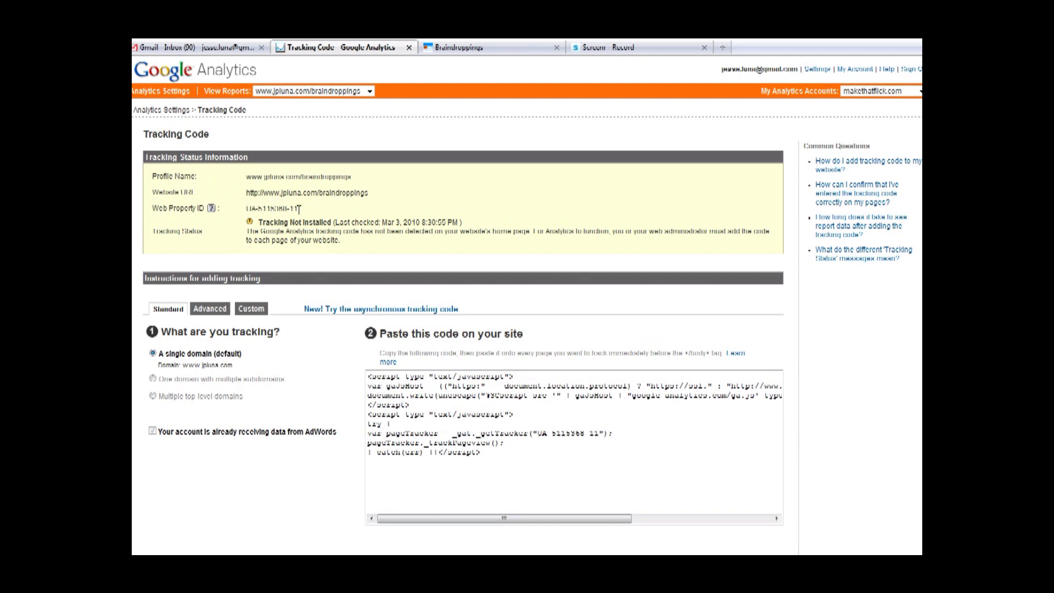
Step: Try selecting the Web Property ID value on the tracking code page
mouse_move(298, 209)
mouse_down()
mouse_move(246, 210)
mouse_move(294, 209)
mouse_up()
click(301, 214)
mouse_move(301, 214)
mouse_down()
mouse_move(245, 214)
mouse_move(303, 214)
mouse_up()
click(245, 214)
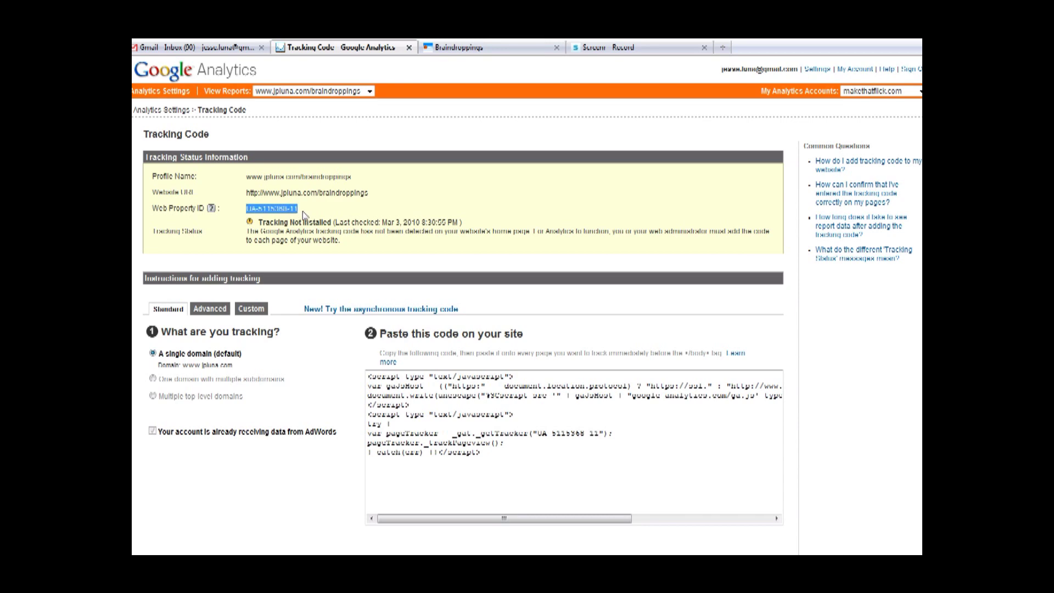
click(308, 214)
Step: Copy the whole tracking code snippet and save the tracking setup
drag(498, 453, 362, 379)
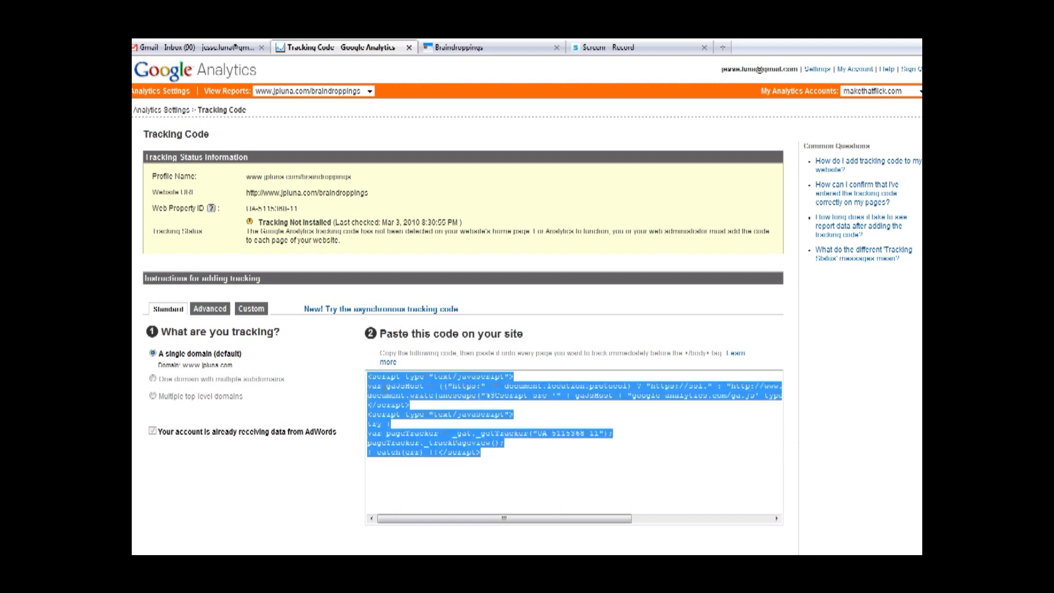
right_click(384, 387)
click(426, 428)
click(336, 376)
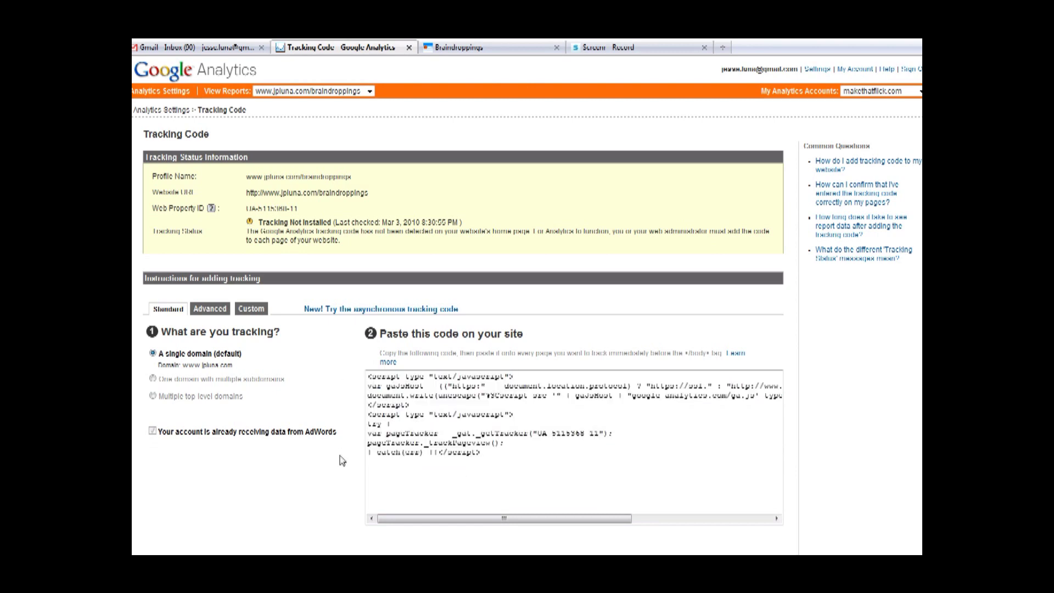
scroll(341, 460, down, 2)
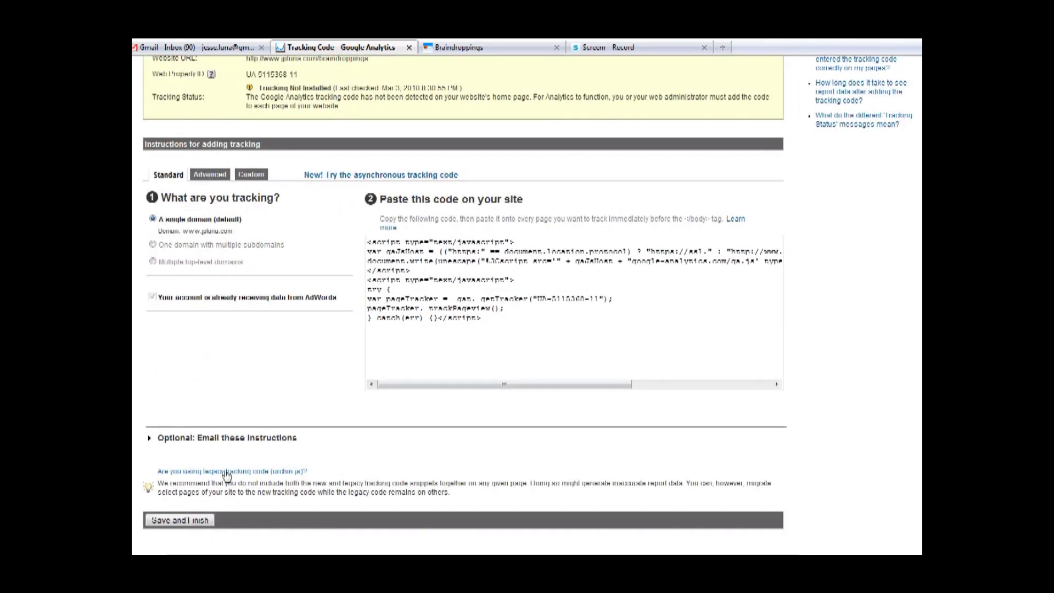
click(188, 521)
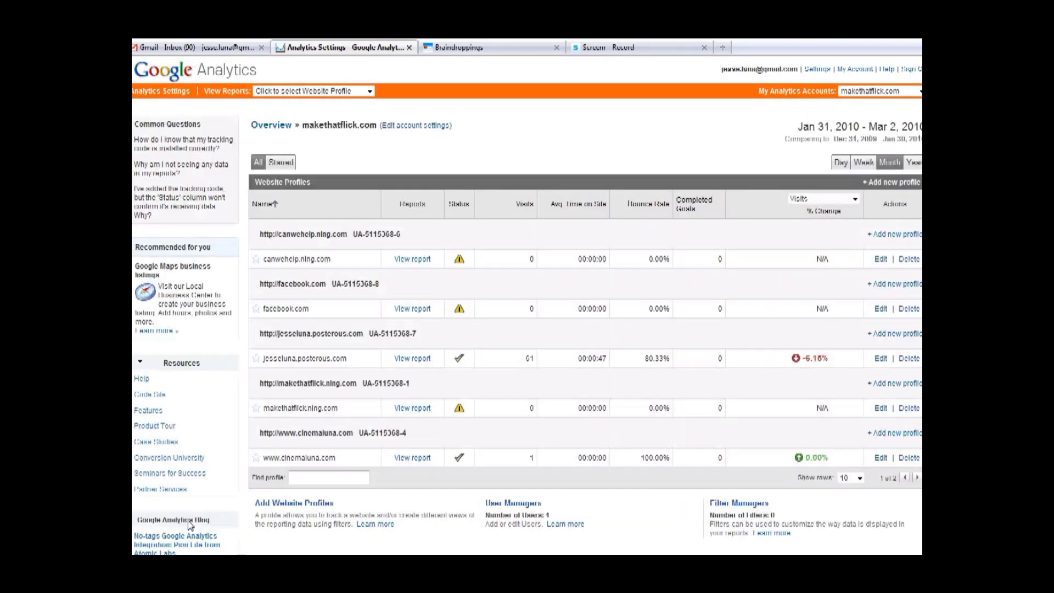
Step: Return to the Braindroppings blog and append wp-admin to its address
click(467, 48)
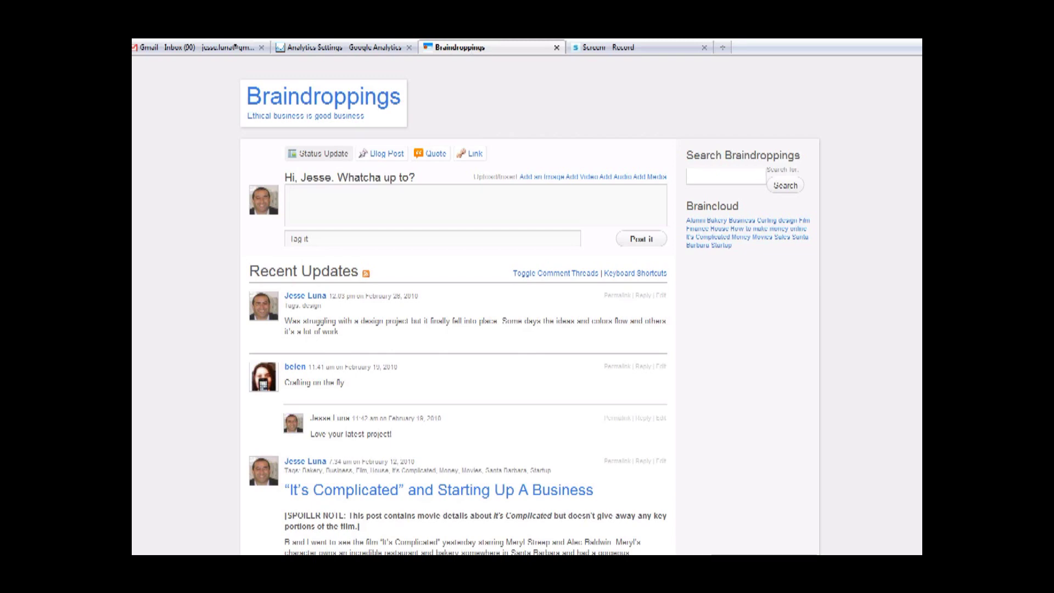
text(wp-admin)
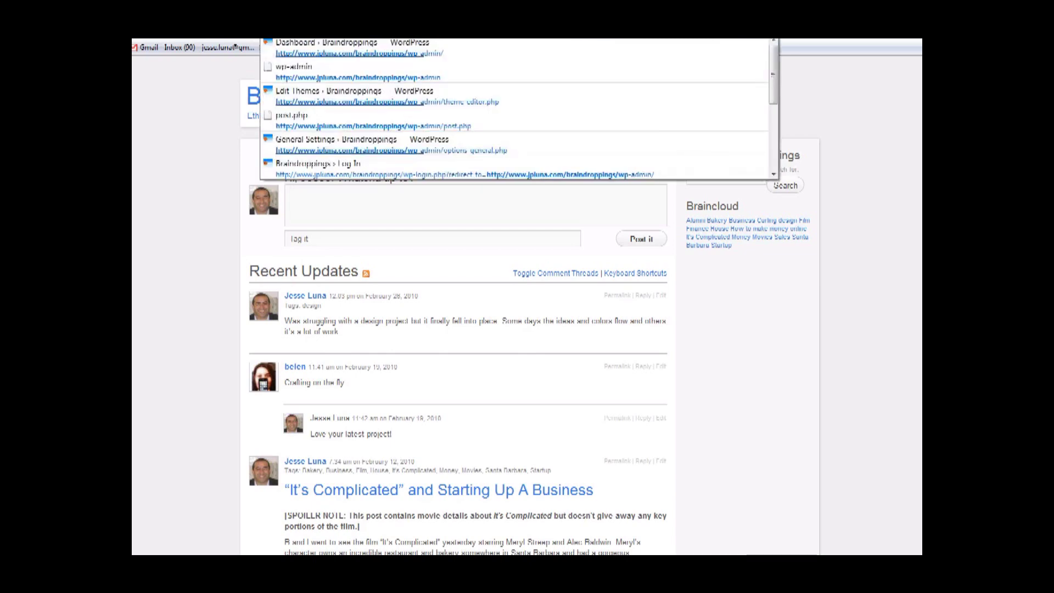
Step: Load the WordPress admin dashboard and go to the Appearance themes page
key(Return)
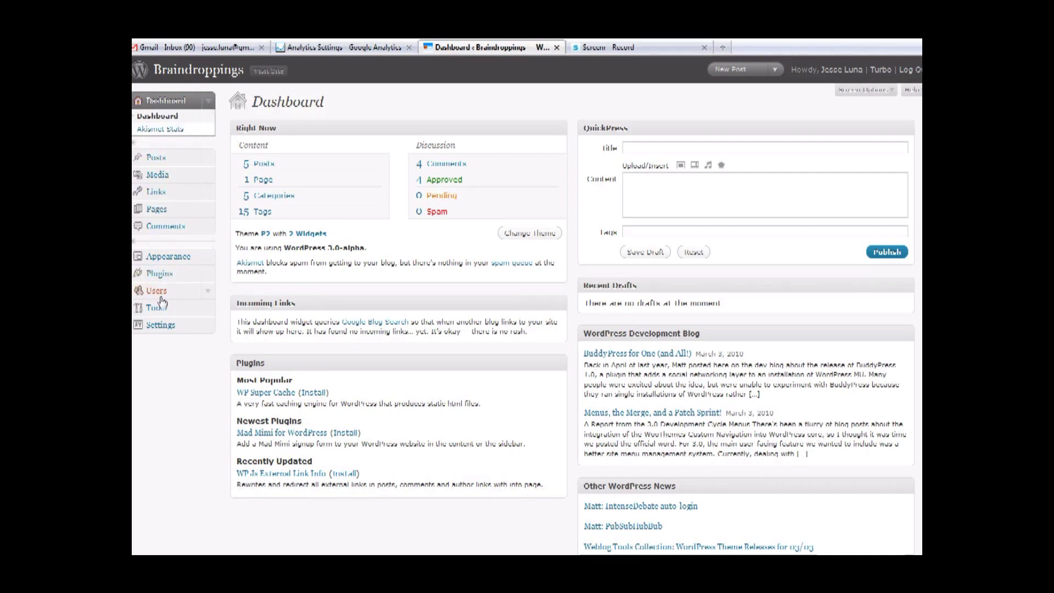
click(169, 258)
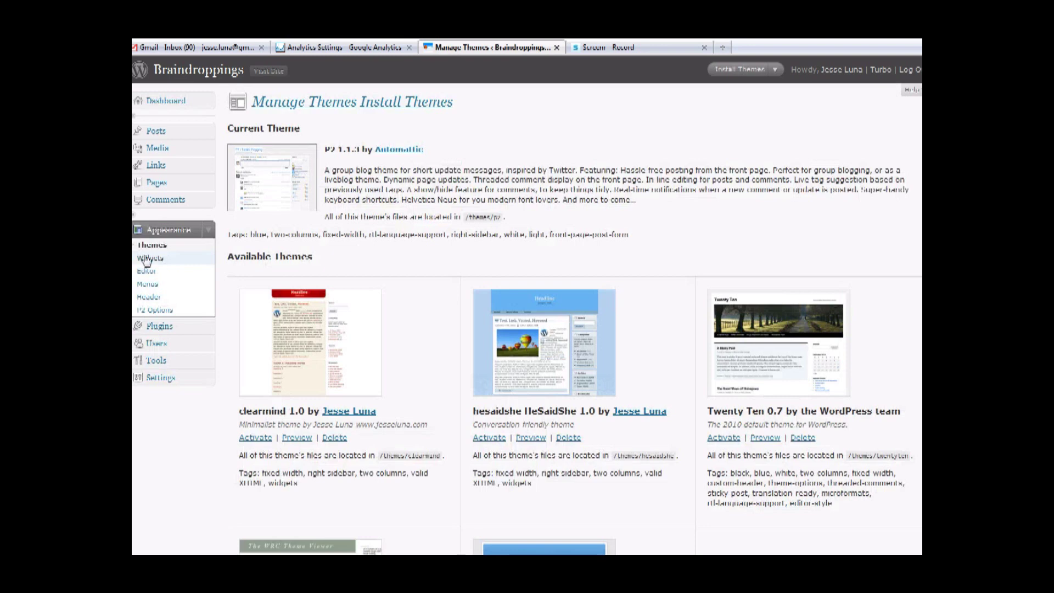
Step: Add a Text widget to Sidebar 1, paste in the tracking code, and save it
click(147, 259)
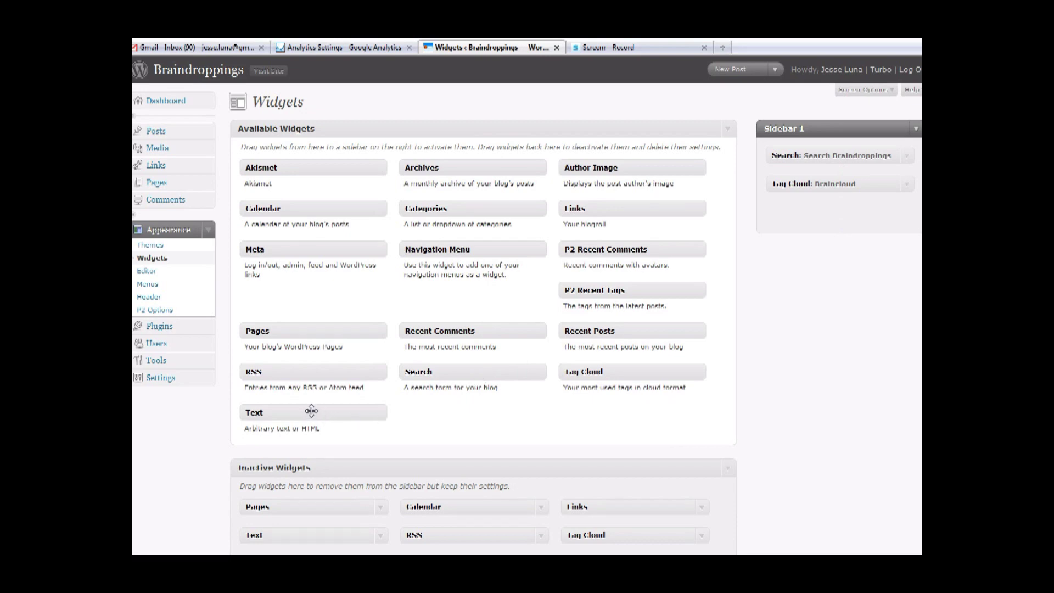
drag(311, 411, 833, 218)
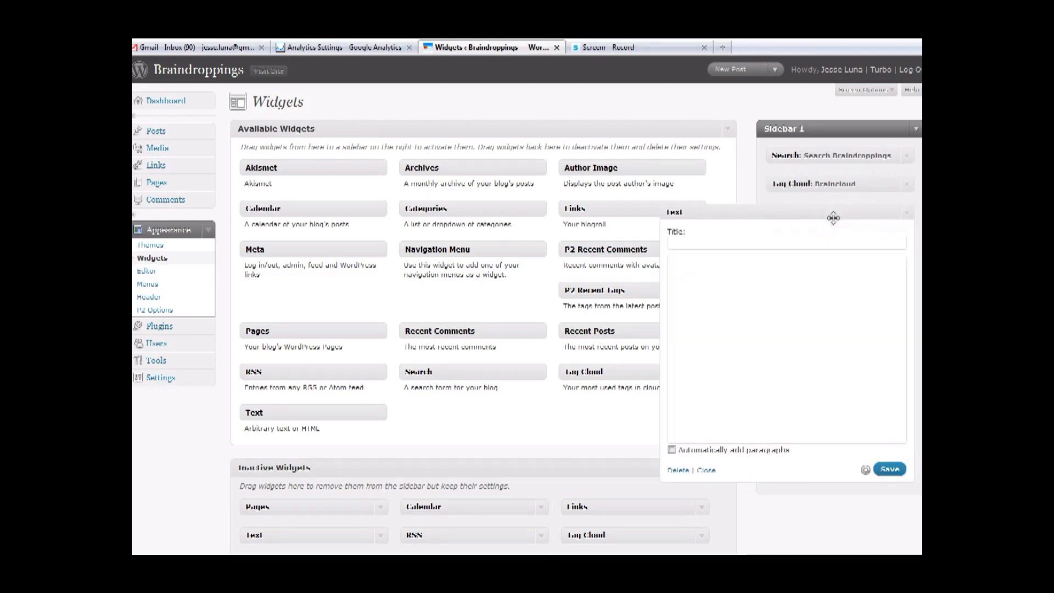
click(780, 286)
right_click(780, 286)
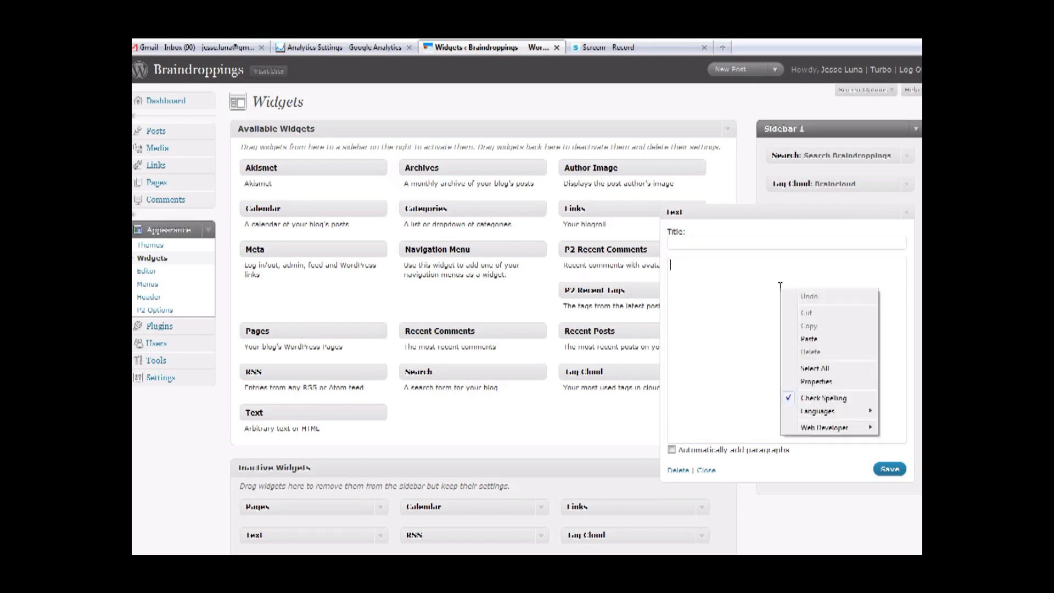
click(810, 340)
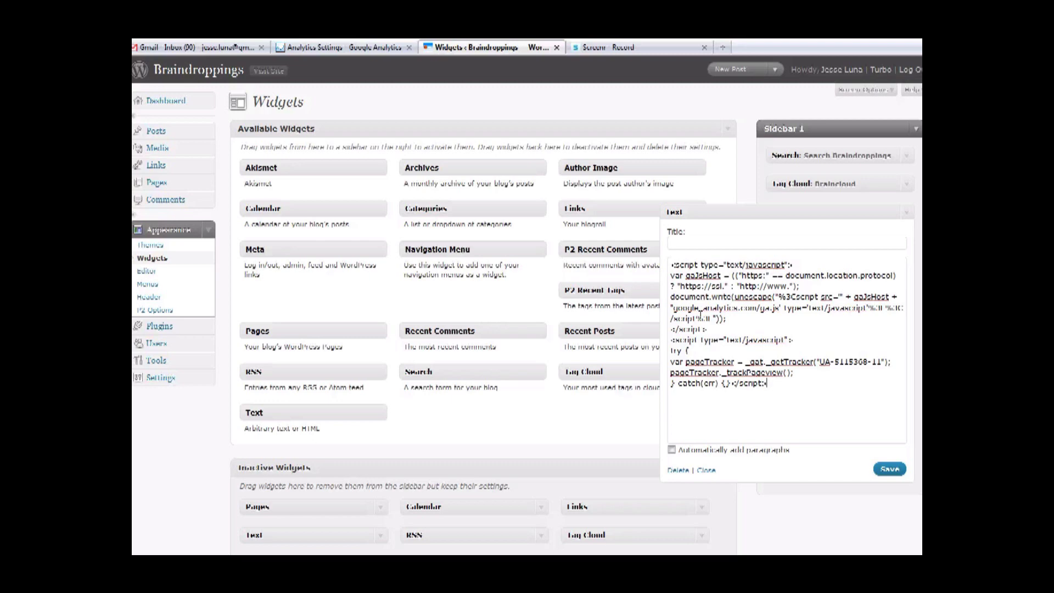
click(884, 470)
click(706, 471)
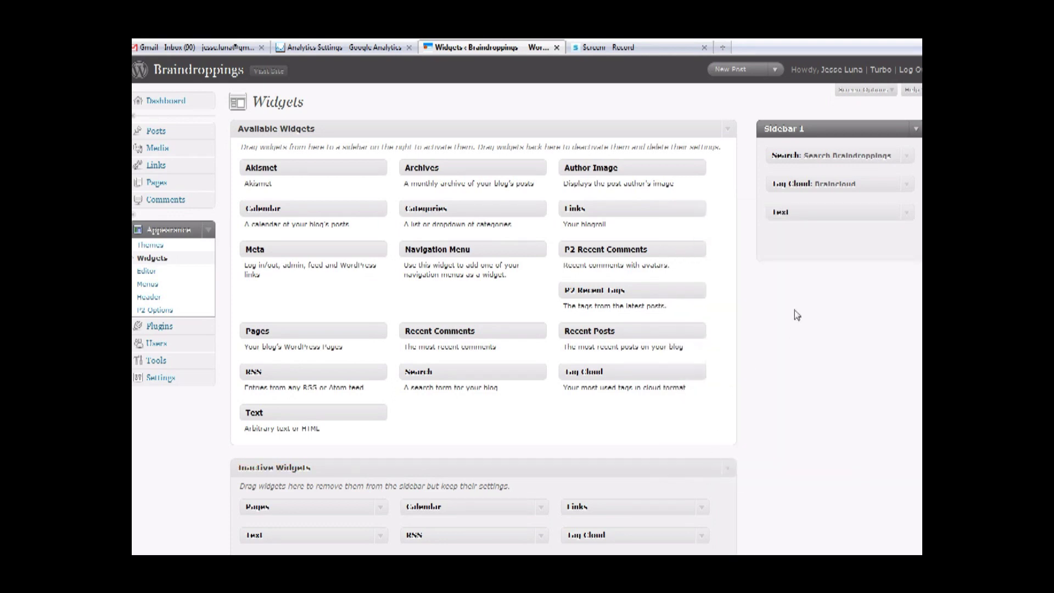
Step: Visit the live Braindroppings front page and bring up Firefox's View menu
click(261, 73)
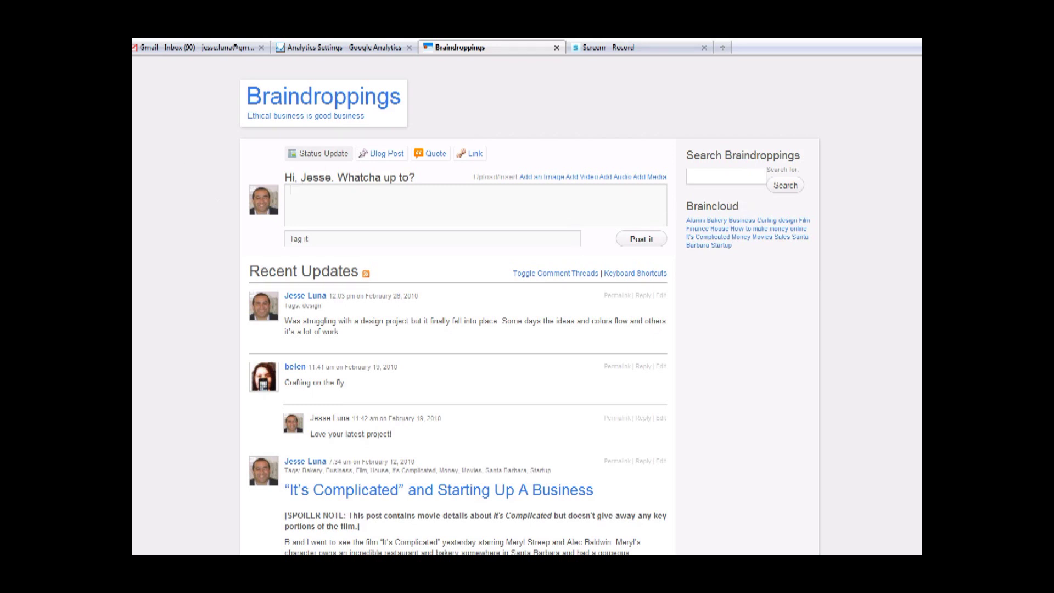
key(alt+v)
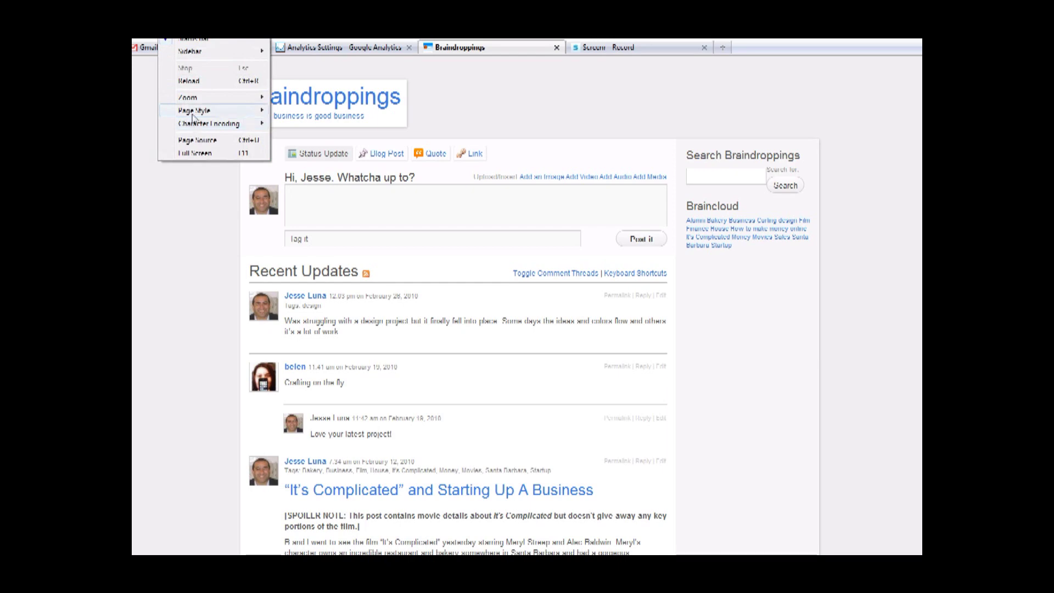
Step: Open the front page's source in its own window, scroll through it, and start a find
click(196, 140)
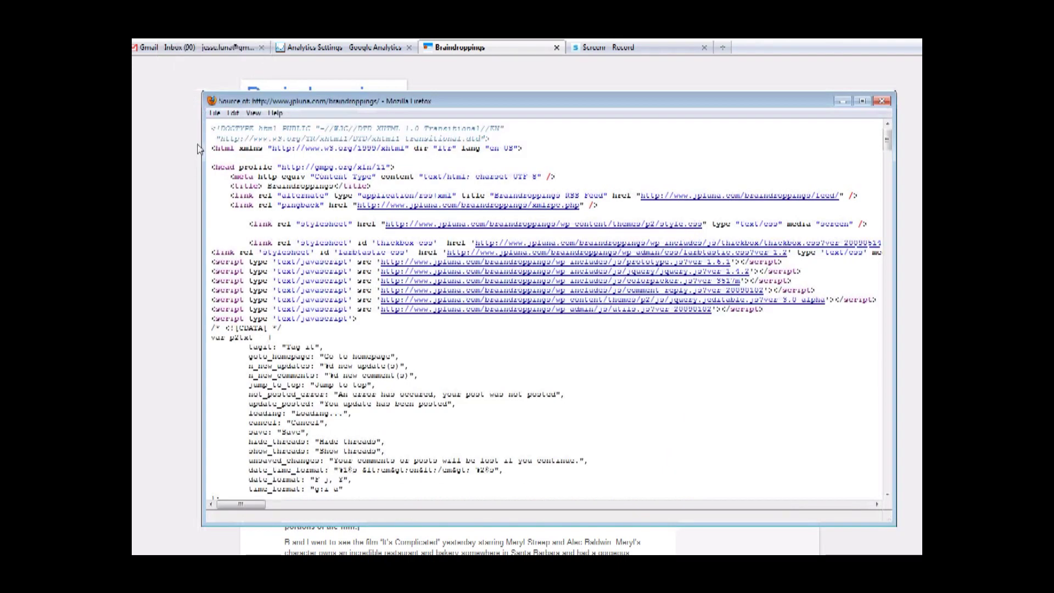
drag(585, 102, 575, 76)
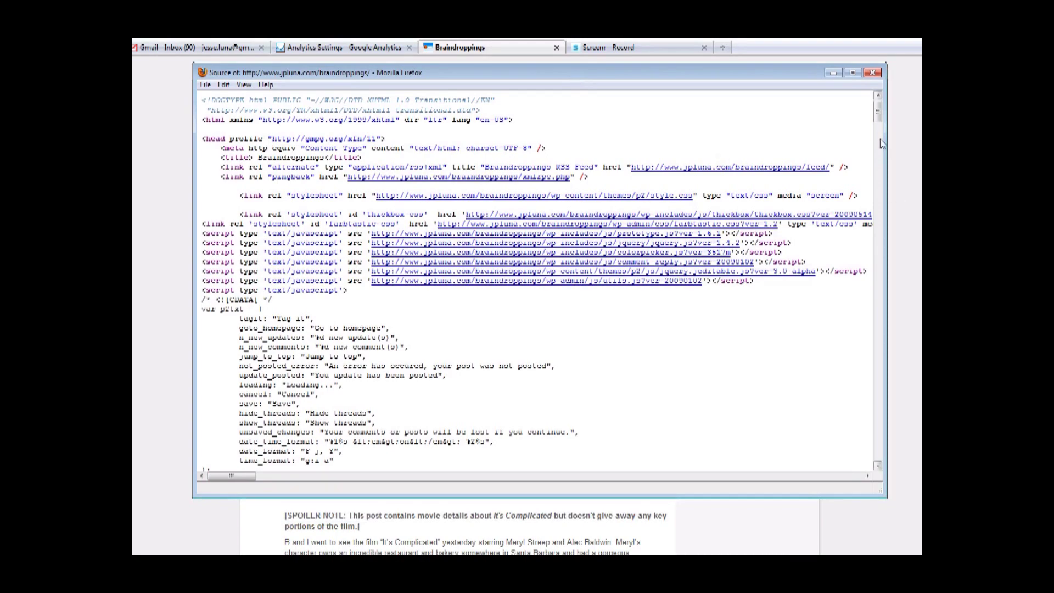
drag(877, 113, 877, 455)
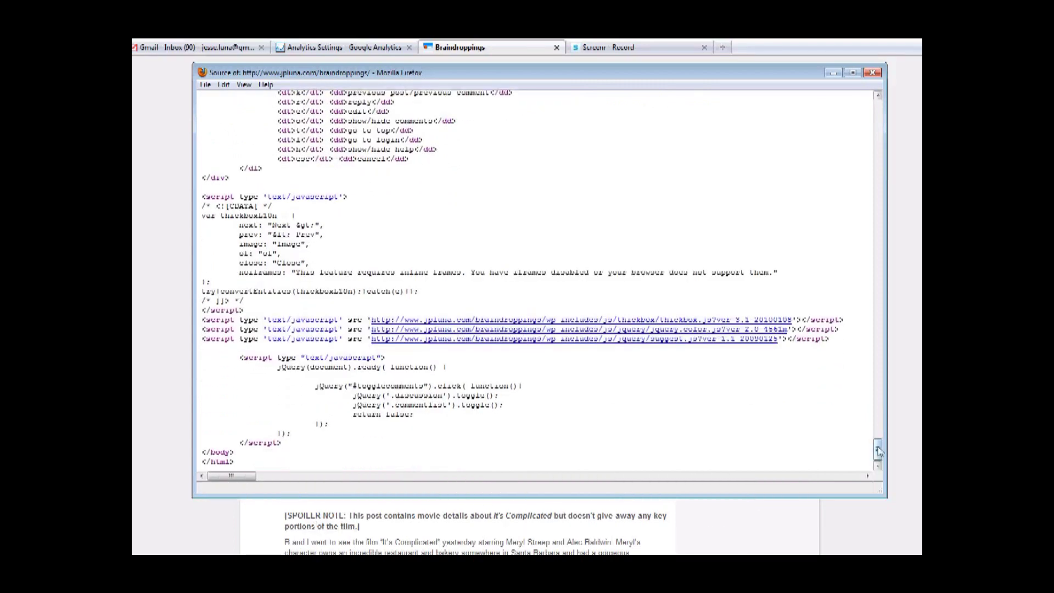
drag(877, 451, 903, 88)
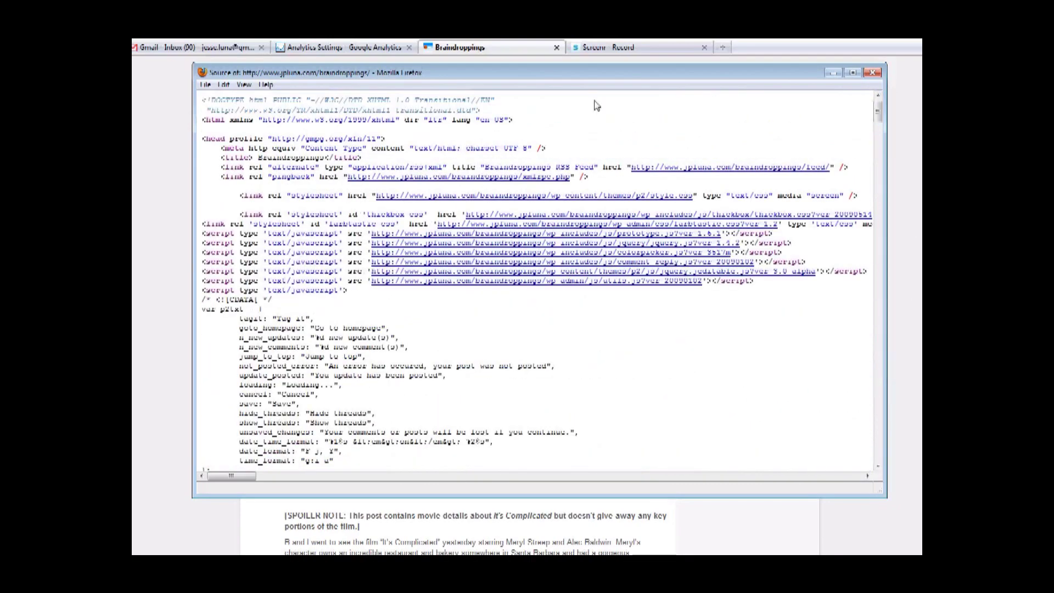
click(637, 121)
key(ctrl+f)
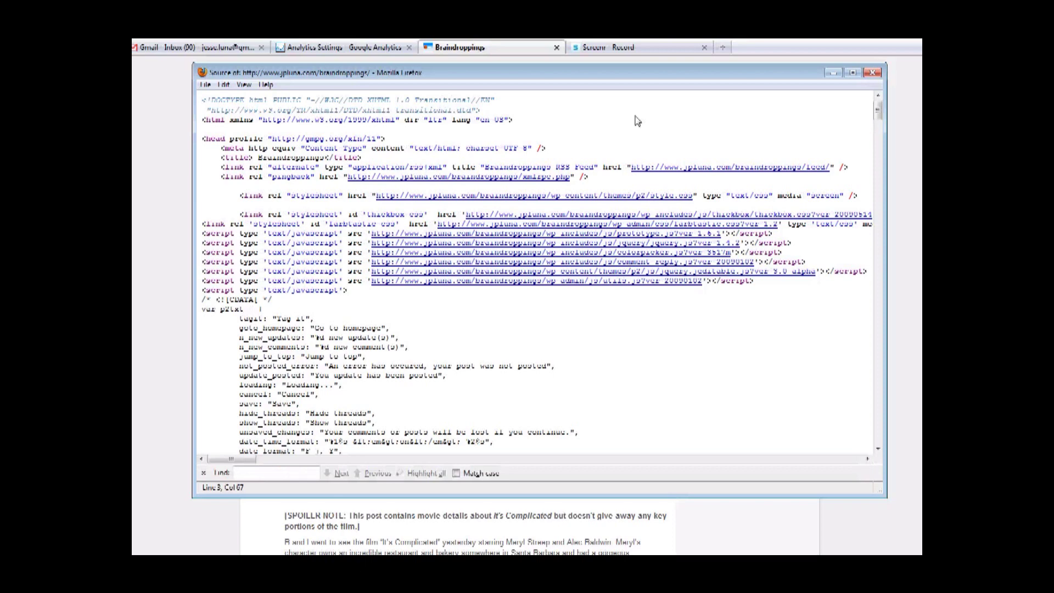
Step: Find 'goog' in the source, select the script's tracker ID, then close the window
text(goog)
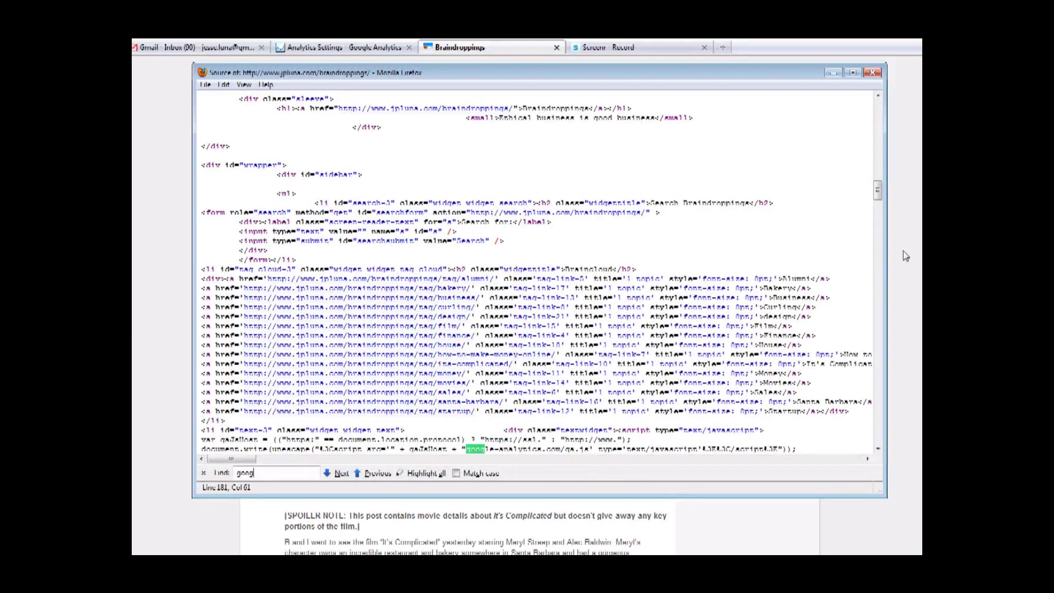
drag(879, 193, 880, 205)
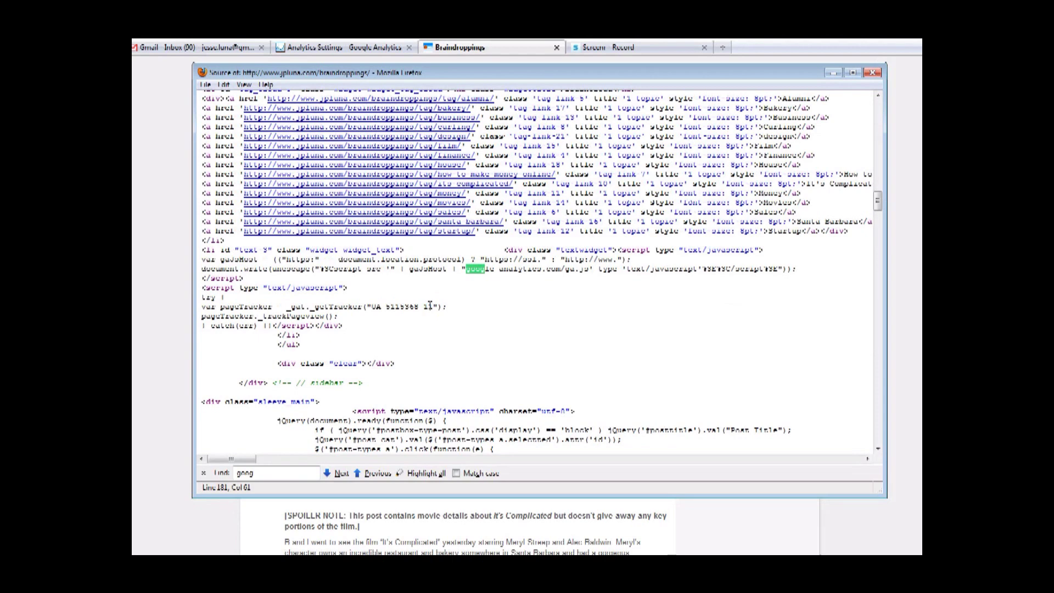
drag(434, 306, 371, 306)
click(873, 74)
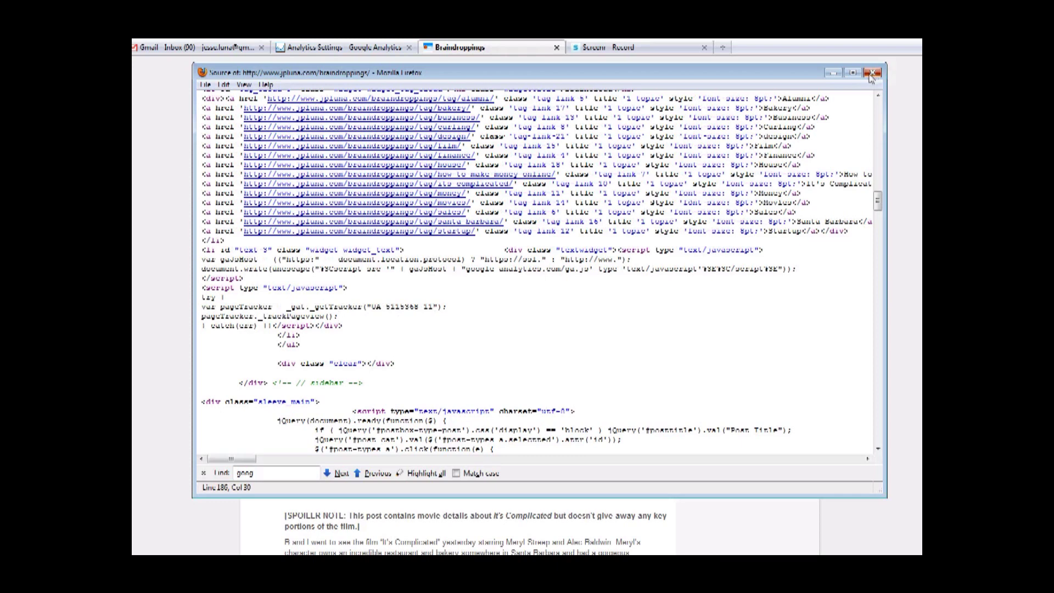